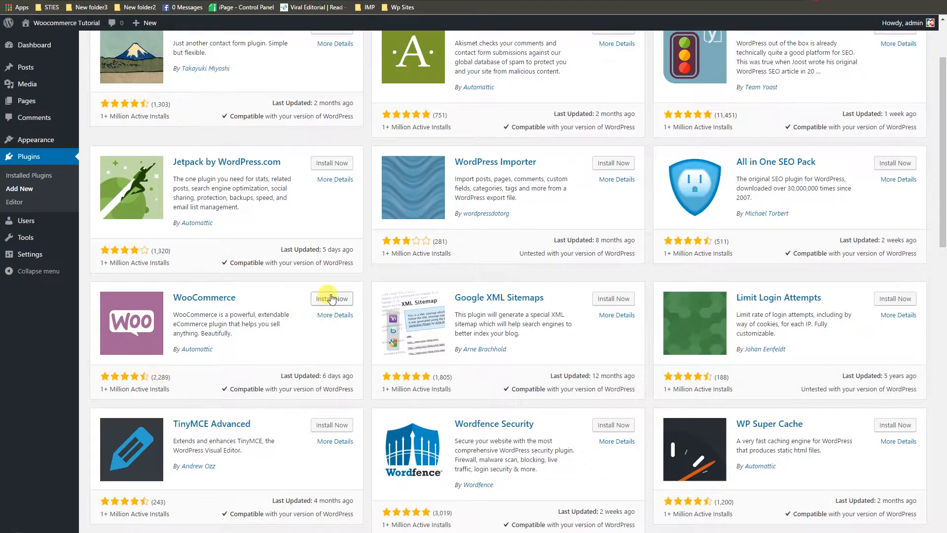
# Install and activate the WooCommerce plugin.
pyautogui.click(327, 299)
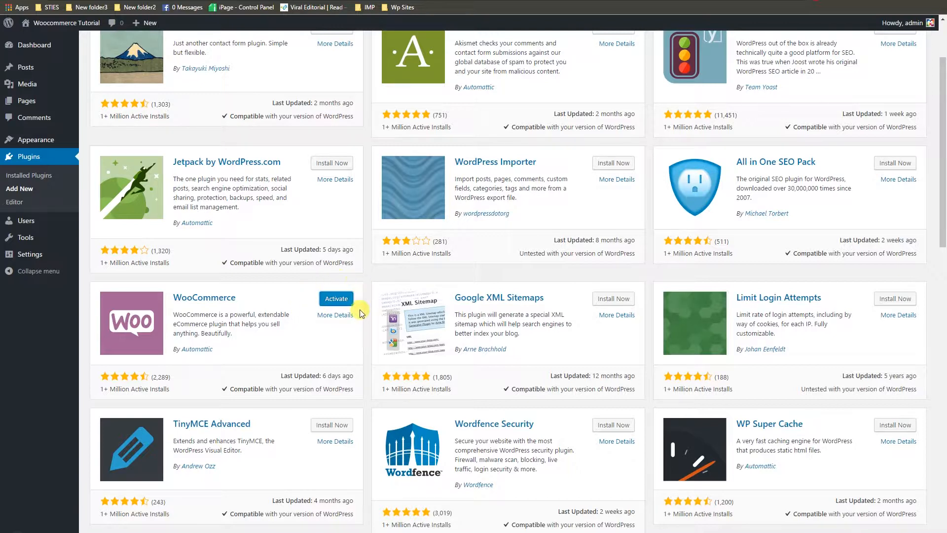
pyautogui.click(334, 301)
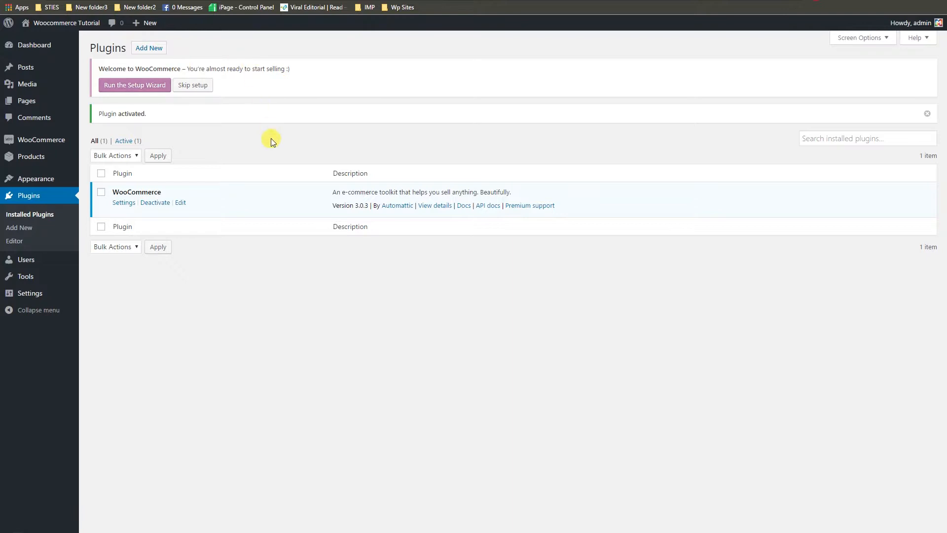
# Run the WooCommerce setup wizard and accept the automatic creation of the Shop, Cart, Checkout and My account pages.
pyautogui.click(113, 86)
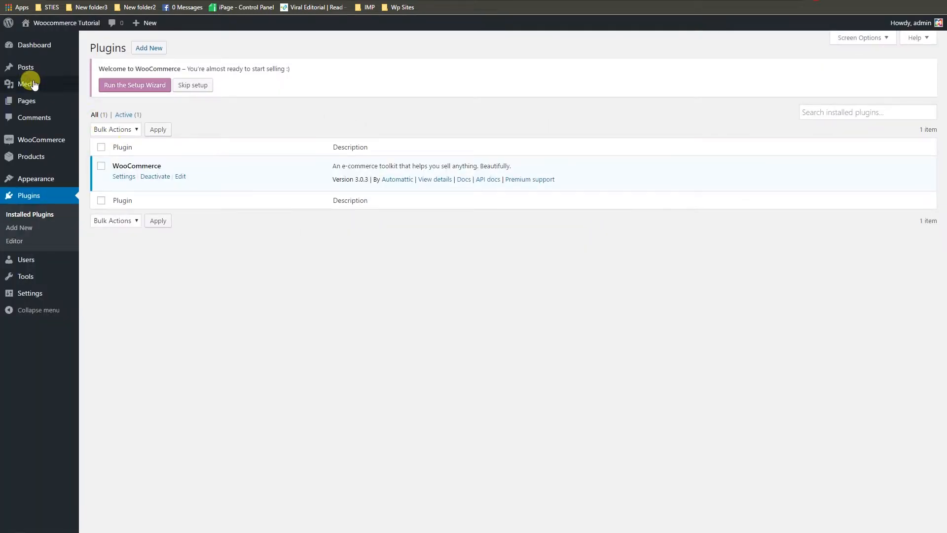
pyautogui.moveTo(30, 101)
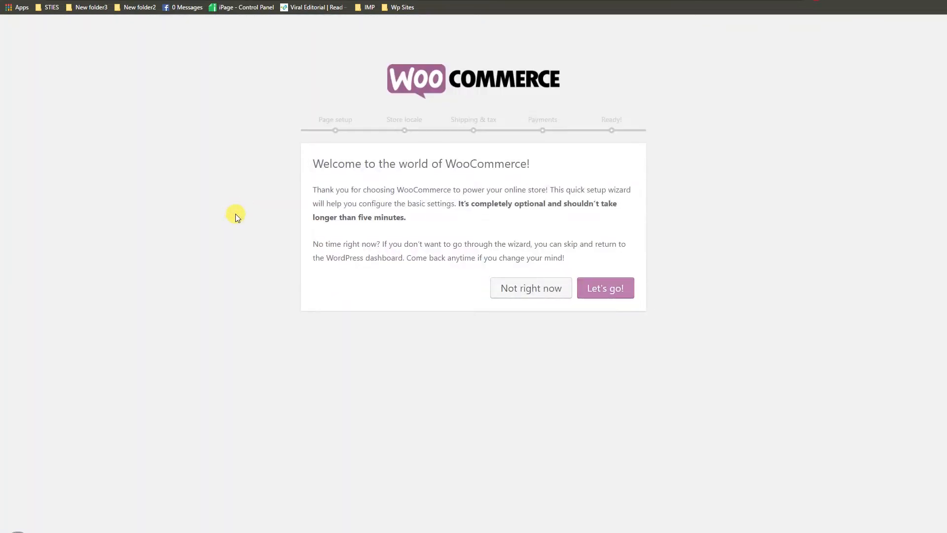
pyautogui.click(607, 289)
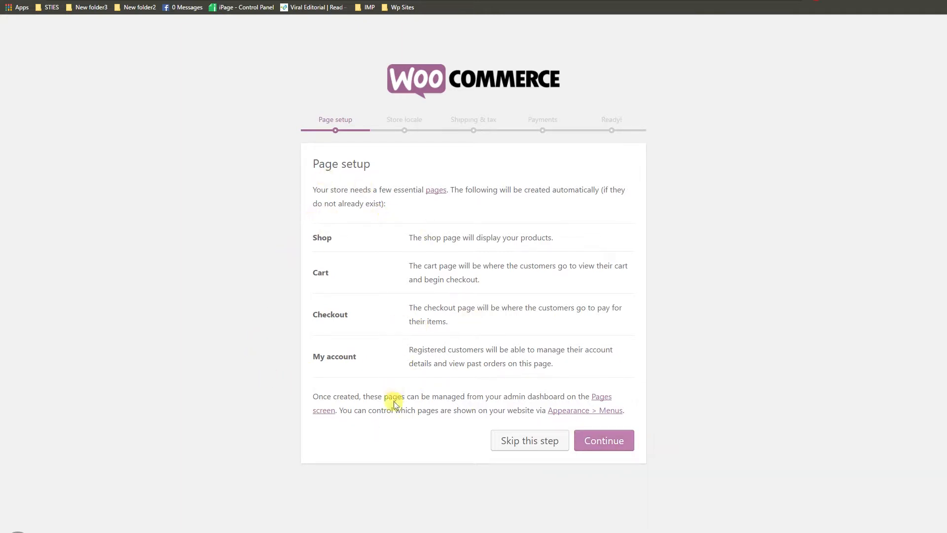
pyautogui.click(615, 440)
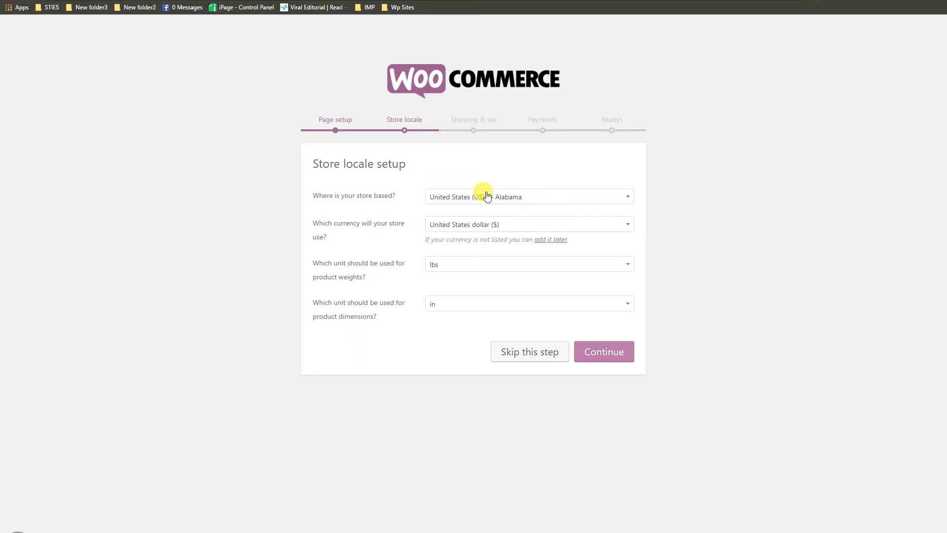
# Set the store's location to Canada — Ontario and continue past the store locale setup.
pyautogui.click(487, 197)
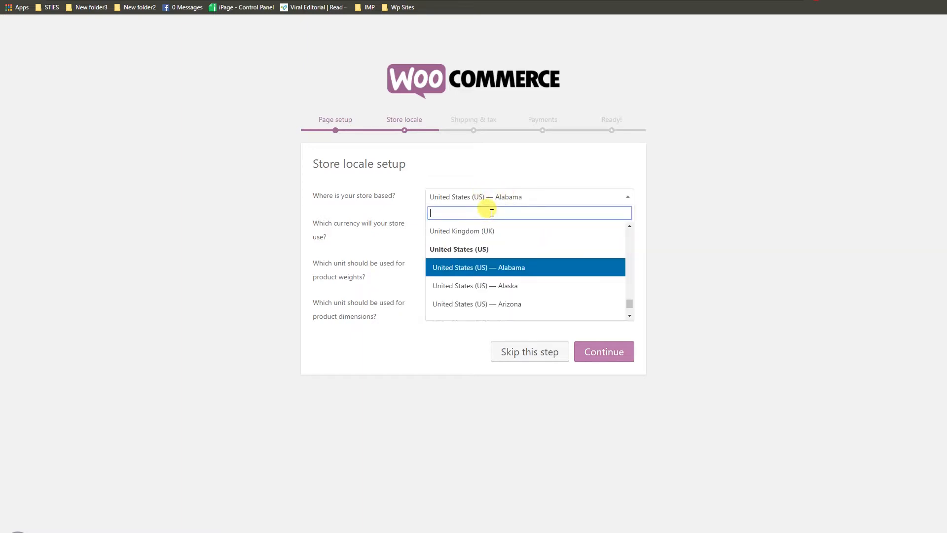
pyautogui.write('o')
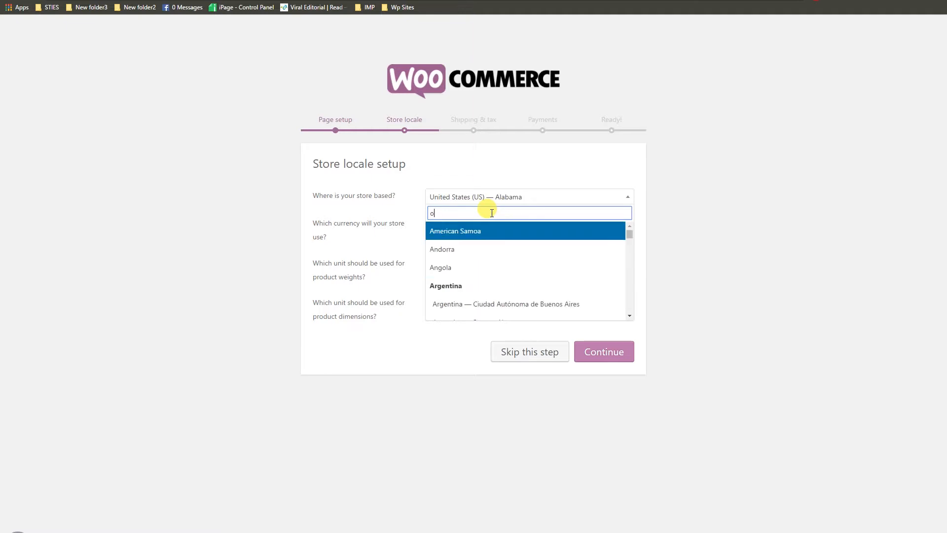
pyautogui.write('nt')
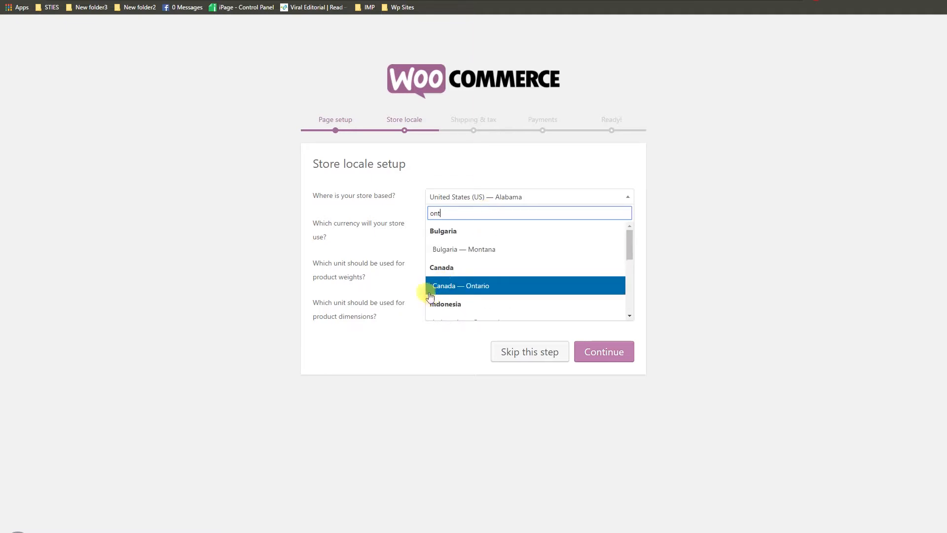
pyautogui.click(443, 285)
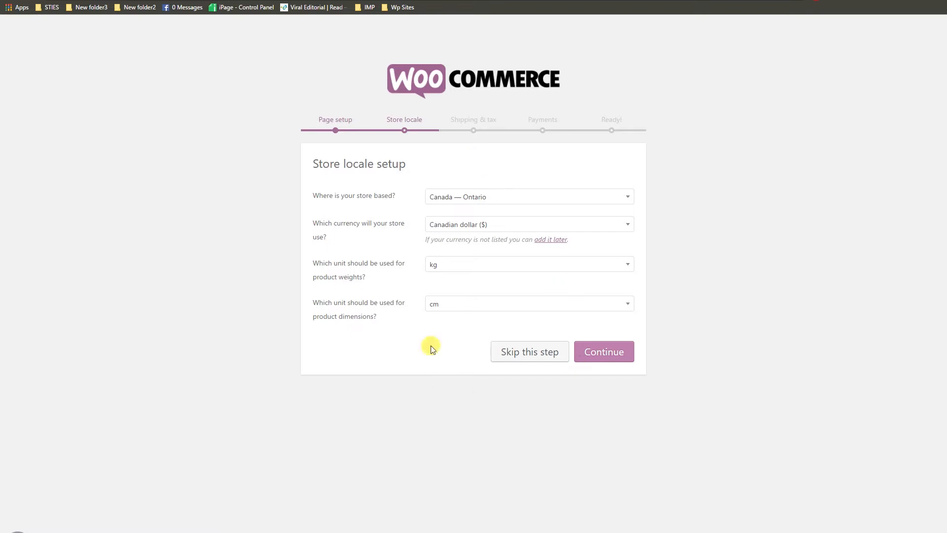
pyautogui.click(610, 358)
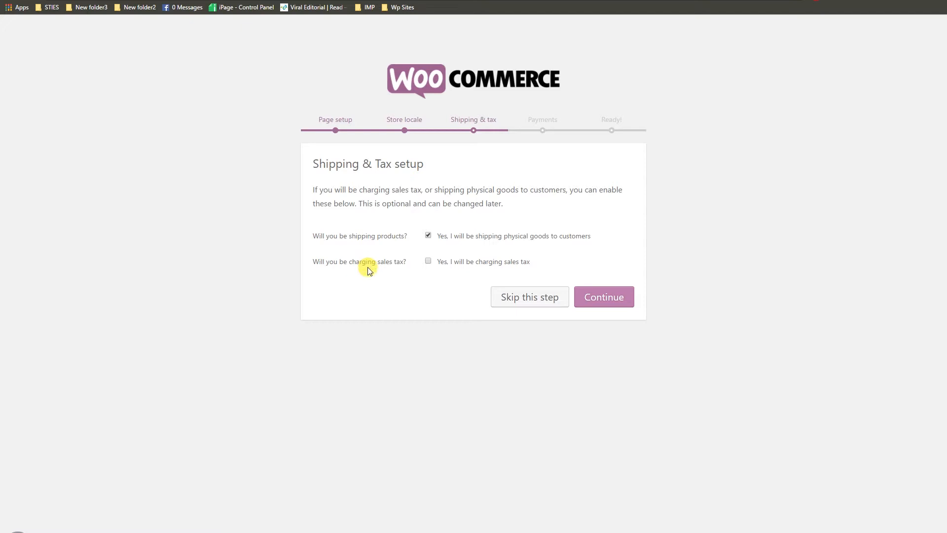
# Enable sales tax charging, review the price entry options and tax rates, and continue past the shipping and tax setup.
pyautogui.click(428, 260)
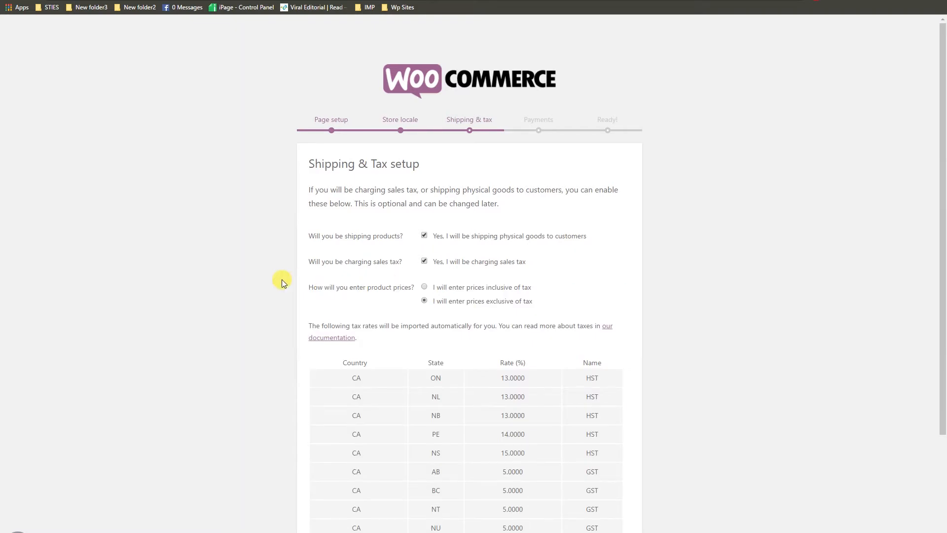
pyautogui.scroll(-3, 282, 280)
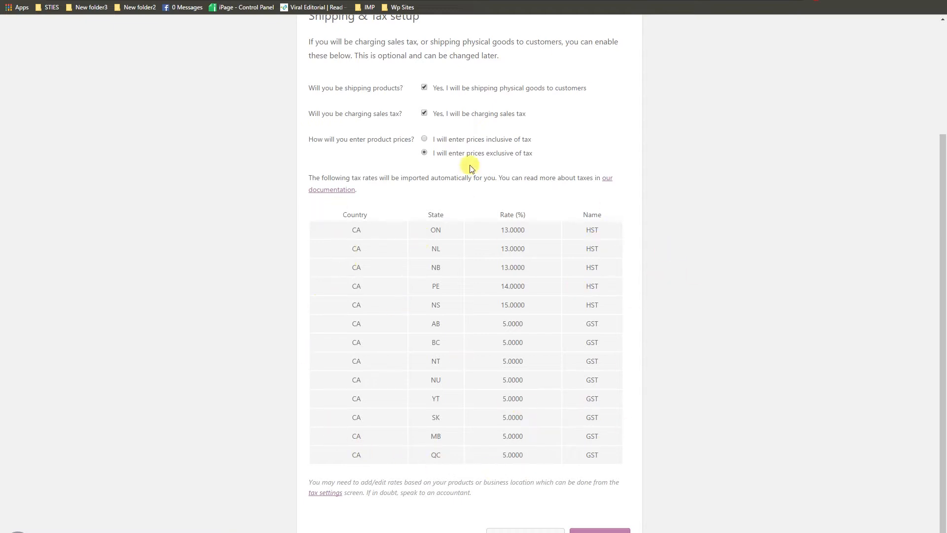
pyautogui.scroll(-1, 395, 178)
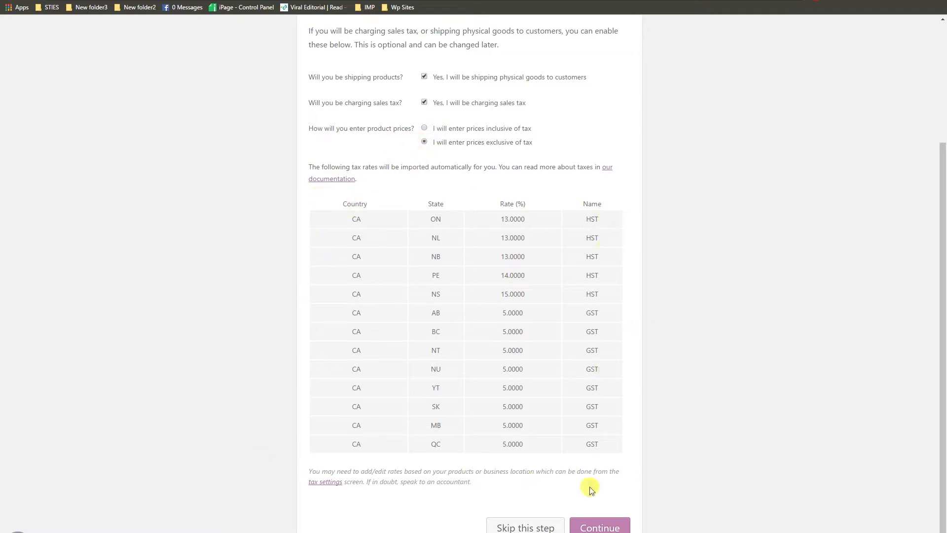
pyautogui.scroll(2, 324, 327)
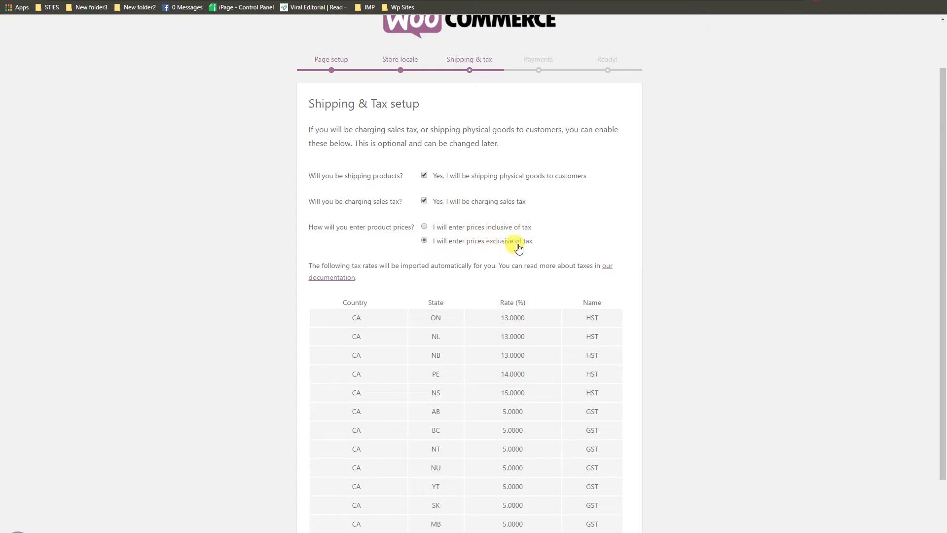
pyautogui.scroll(-2, 334, 247)
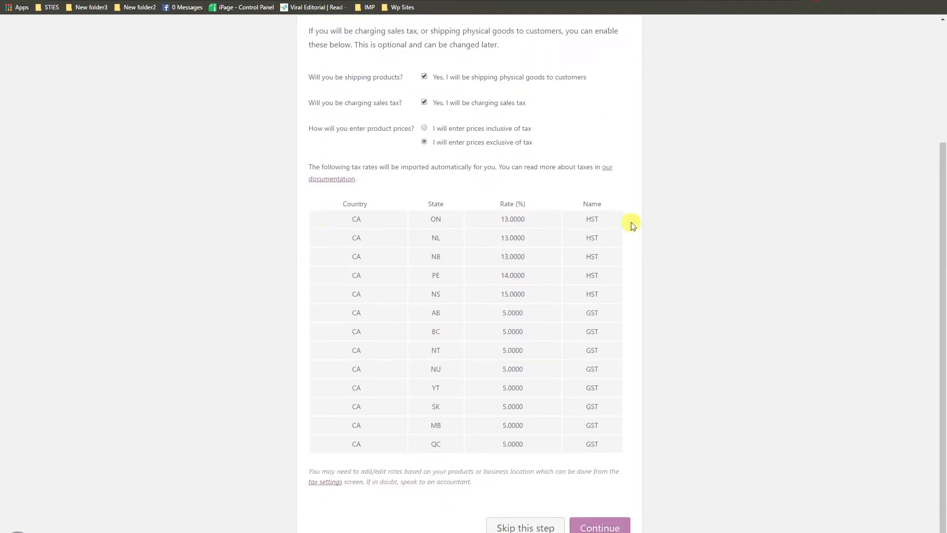
pyautogui.scroll(1, 265, 250)
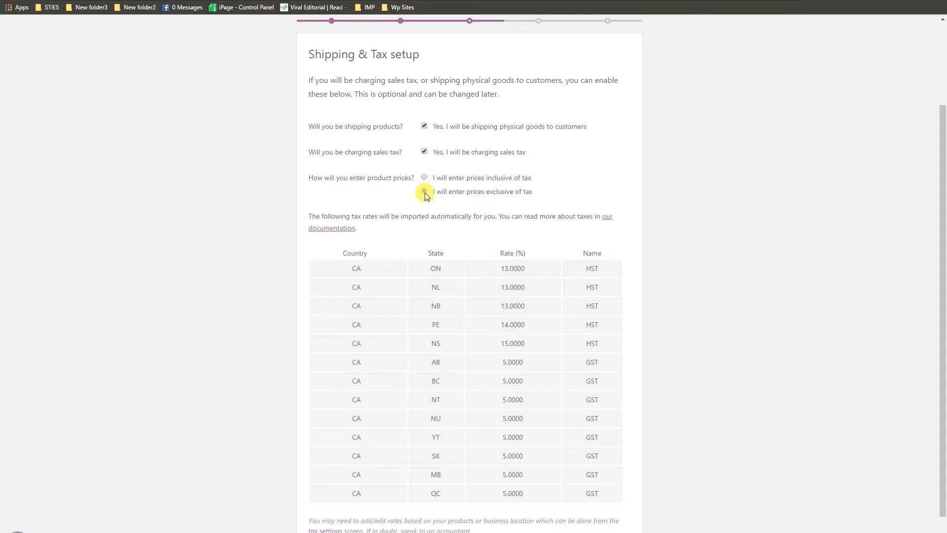
pyautogui.scroll(-1, 427, 195)
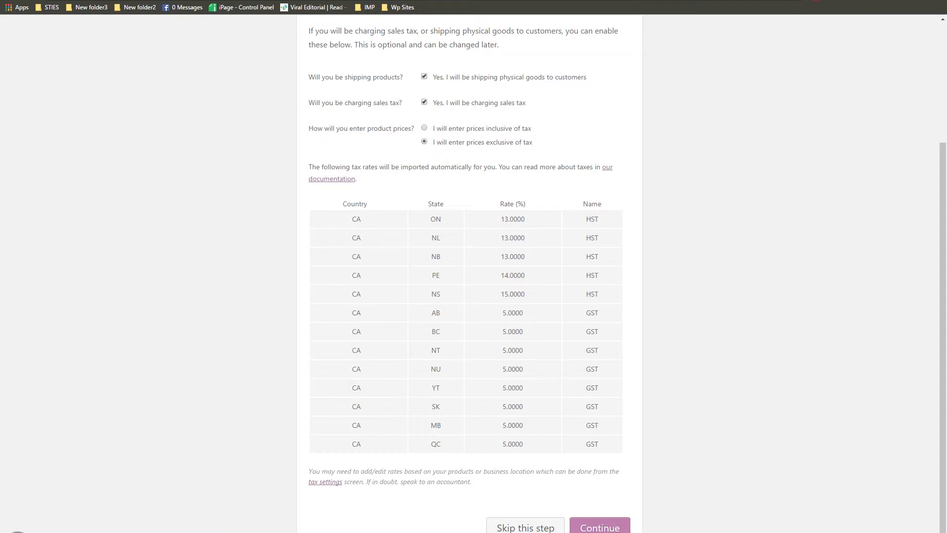
pyautogui.click(603, 527)
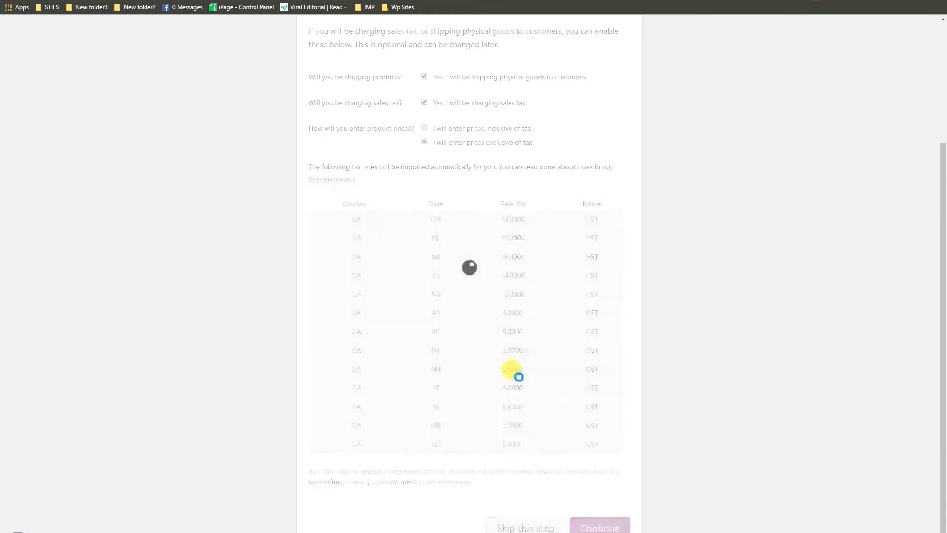
pyautogui.scroll(1, 515, 370)
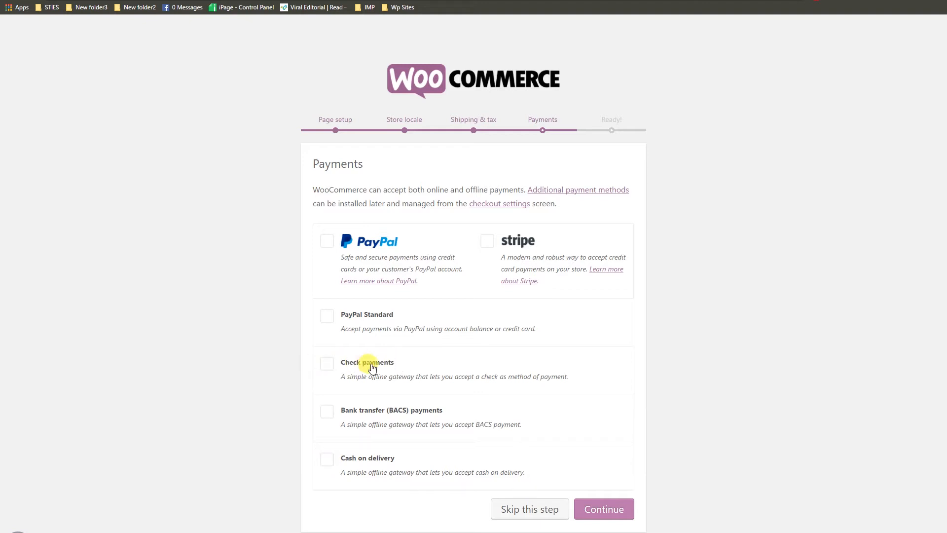
# Select only Cash on delivery as the store's payment method.
pyautogui.click(324, 367)
pyautogui.click(324, 367)
pyautogui.click(327, 461)
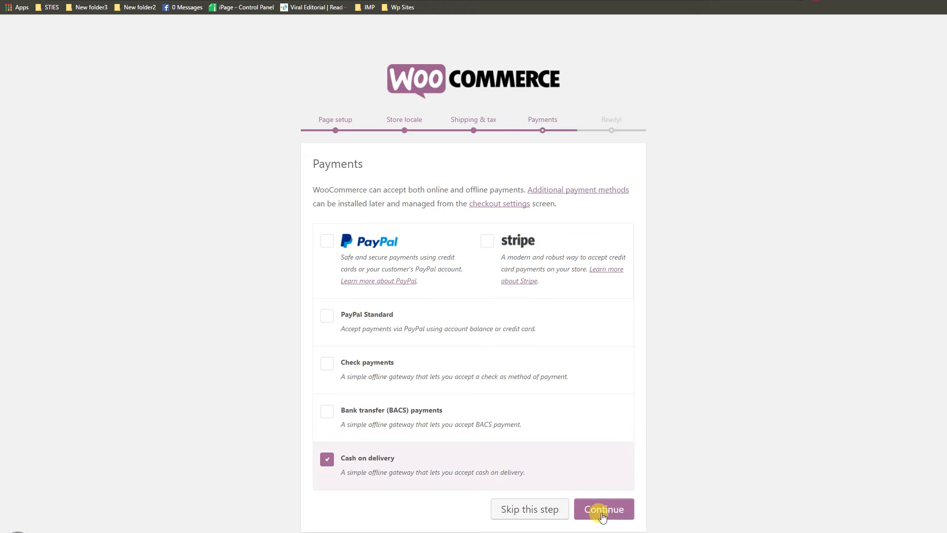
pyautogui.click(327, 411)
pyautogui.click(327, 364)
pyautogui.click(327, 316)
pyautogui.click(326, 242)
pyautogui.doubleClick(486, 240)
pyautogui.click(325, 241)
pyautogui.click(323, 316)
pyautogui.click(326, 364)
pyautogui.click(327, 411)
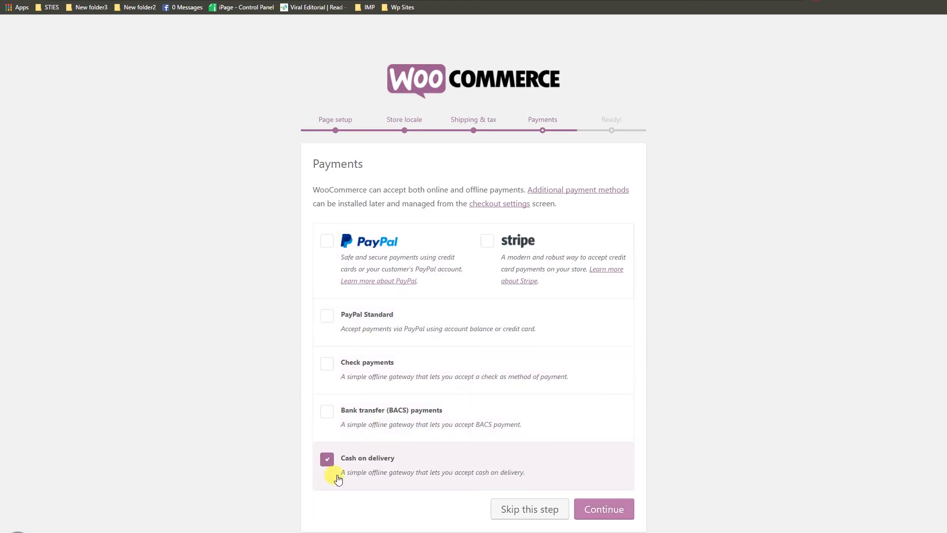
# Finish the setup wizard, declining diagnostic data collection, and return to the WordPress dashboard.
pyautogui.click(610, 513)
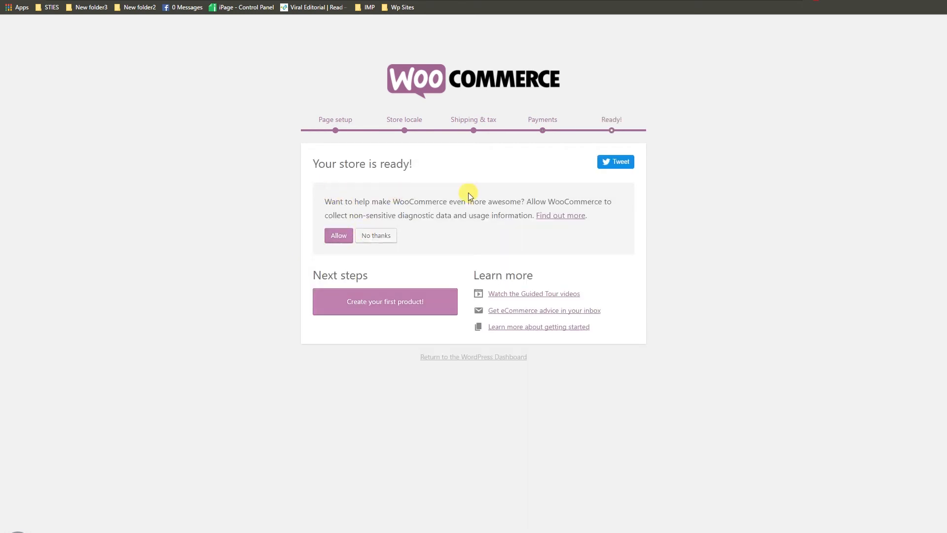
pyautogui.click(375, 241)
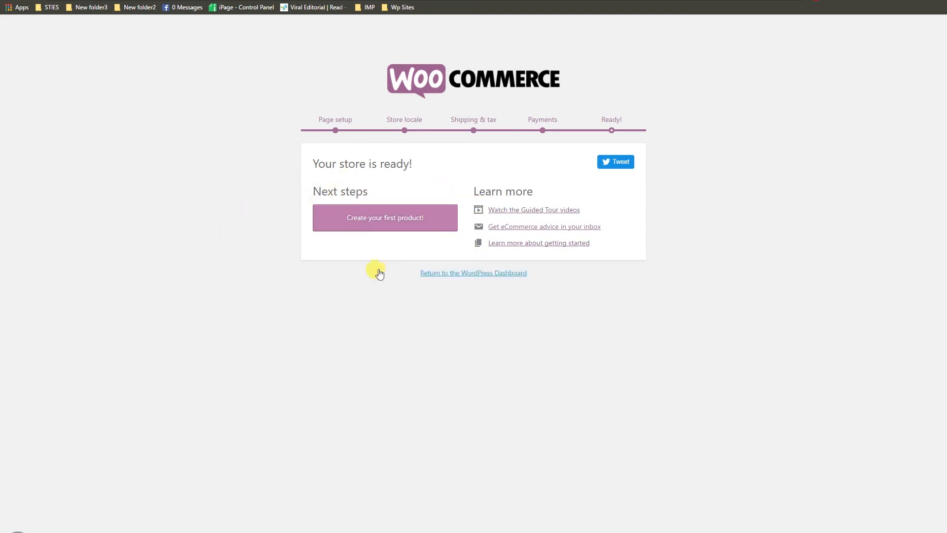
pyautogui.click(485, 277)
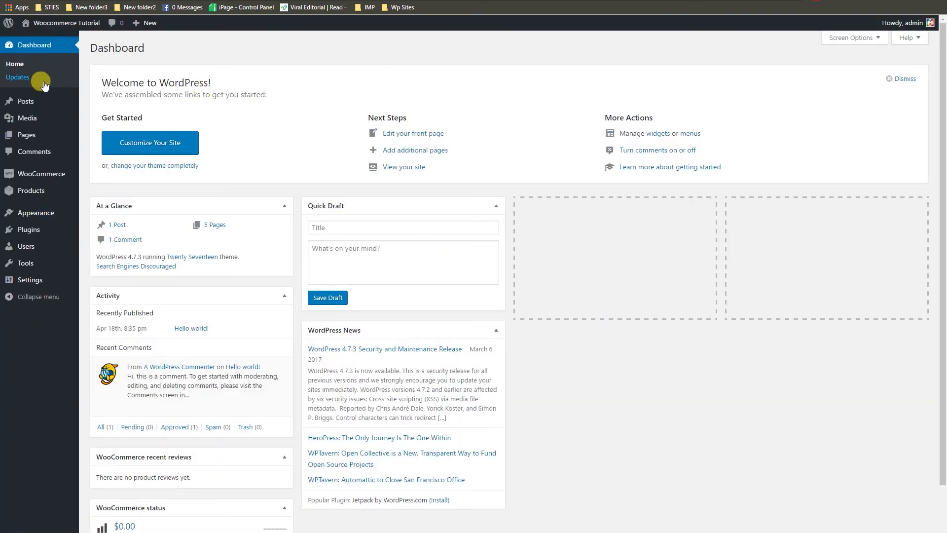
# Open the Cart page from the list of all pages, examine the shortcode in its content and view the live page.
pyautogui.moveTo(43, 134)
pyautogui.click(101, 140)
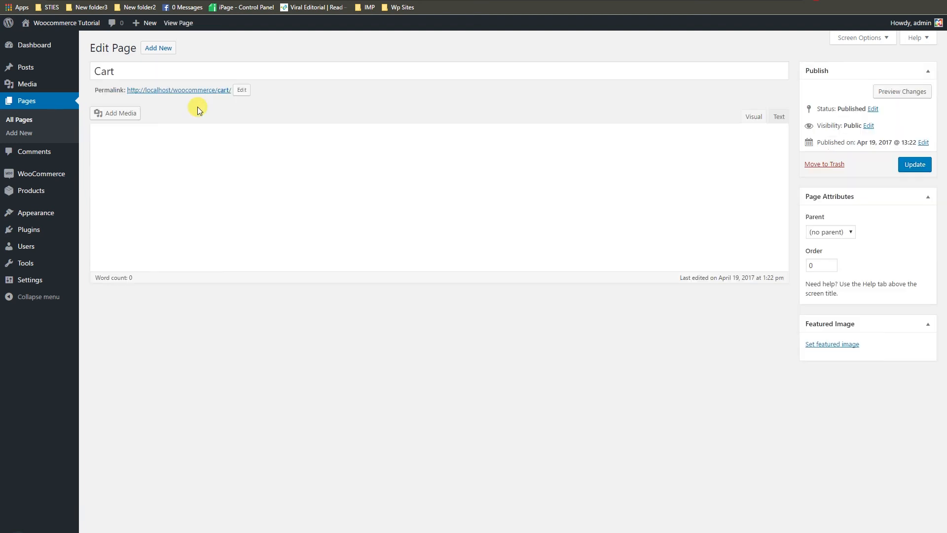
pyautogui.moveTo(109, 157); pyautogui.dragTo(222, 153)
pyautogui.click(94, 157)
pyautogui.click(217, 160)
pyautogui.click(214, 158)
pyautogui.click(112, 158)
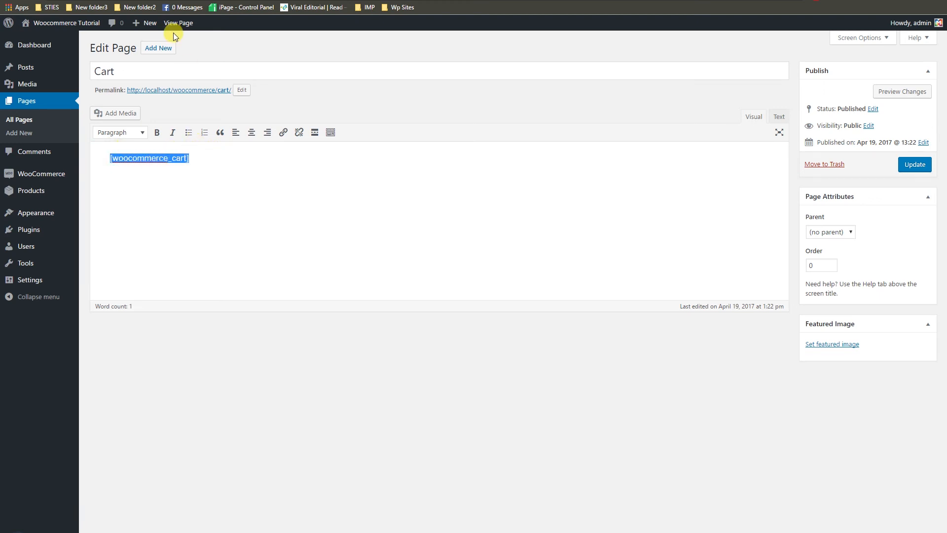
pyautogui.click(154, 90)
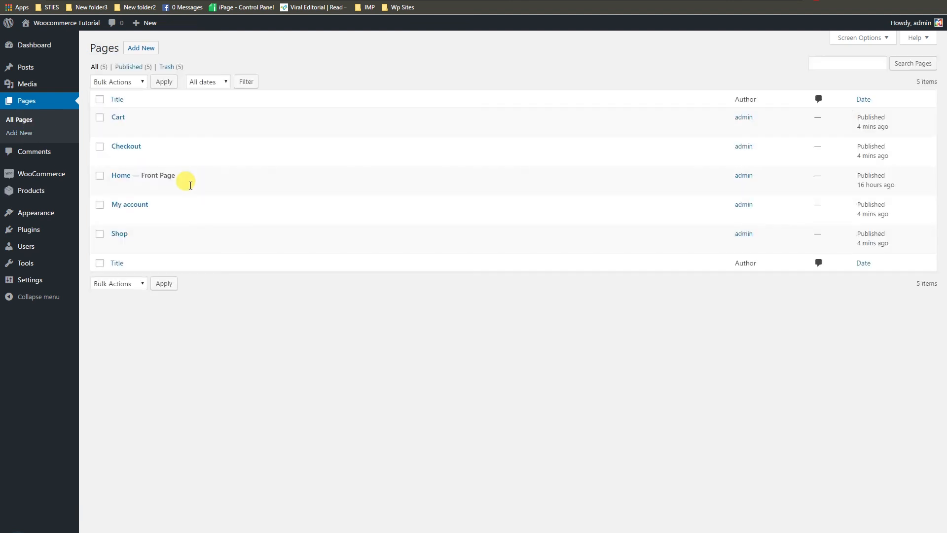
# View the live Shop page from the pages list, and close it to return to the list.
pyautogui.moveTo(127, 243)
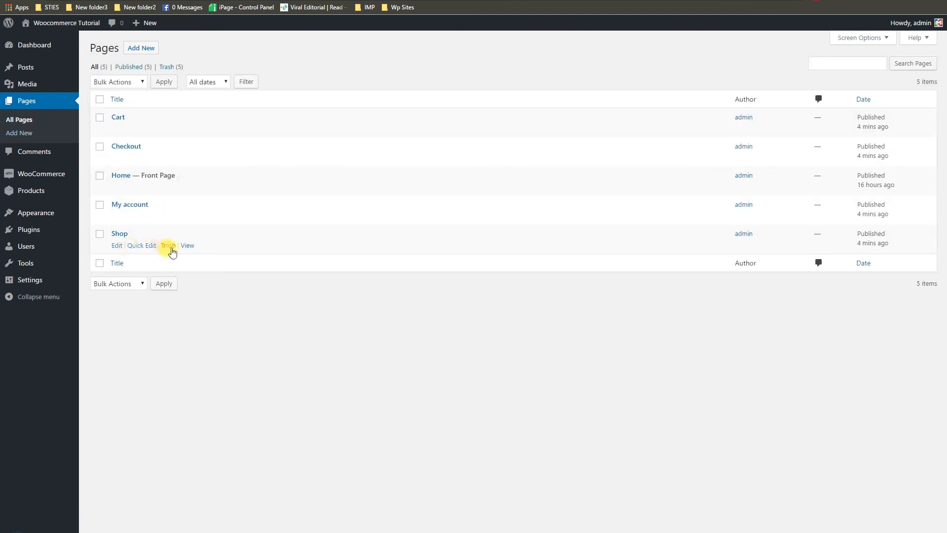
pyautogui.click(188, 245)
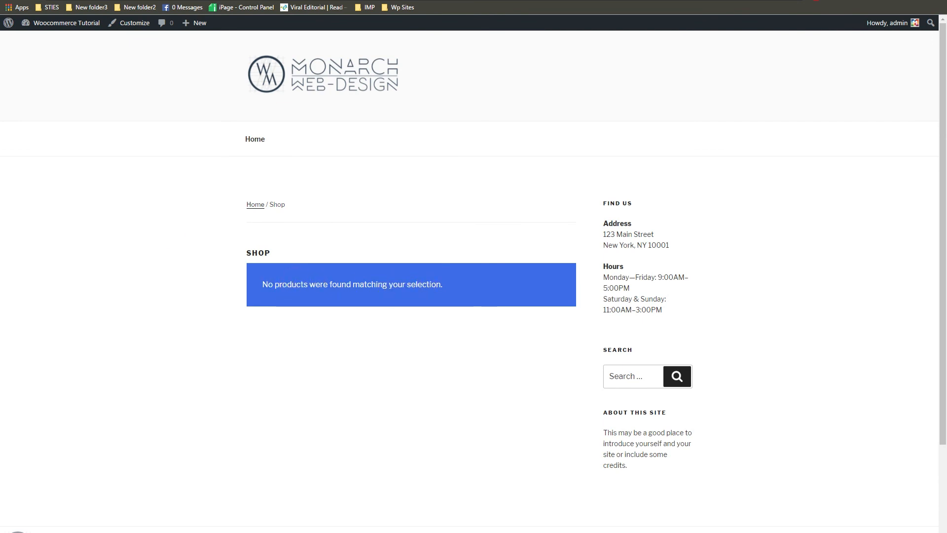
pyautogui.hotkey('ctrl', 'w')
pyautogui.hotkey('ctrl', 'w')
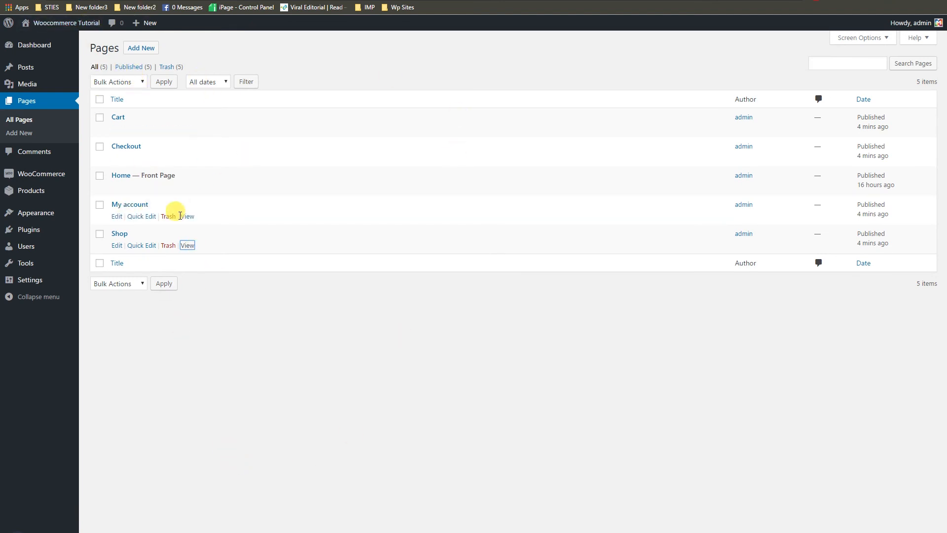
# Show the options for managing the store's products.
pyautogui.moveTo(23, 188)
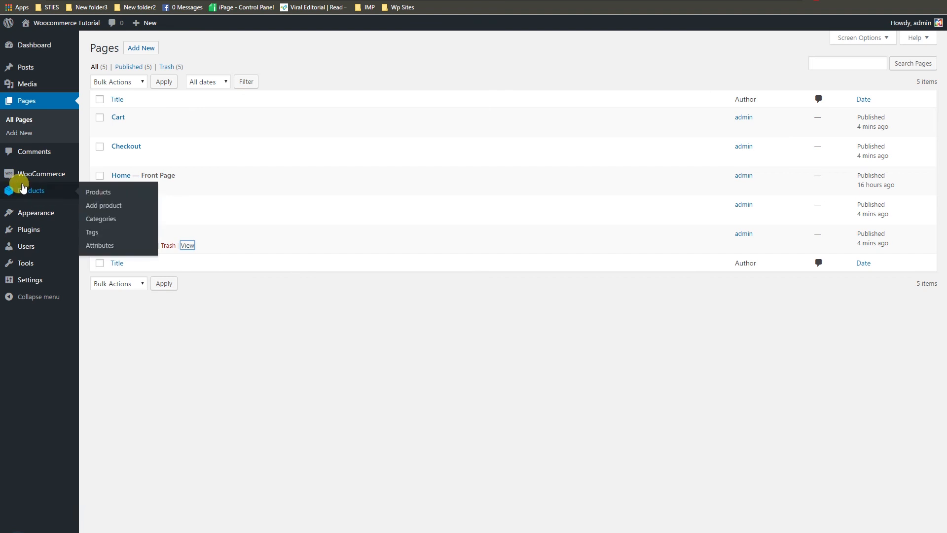